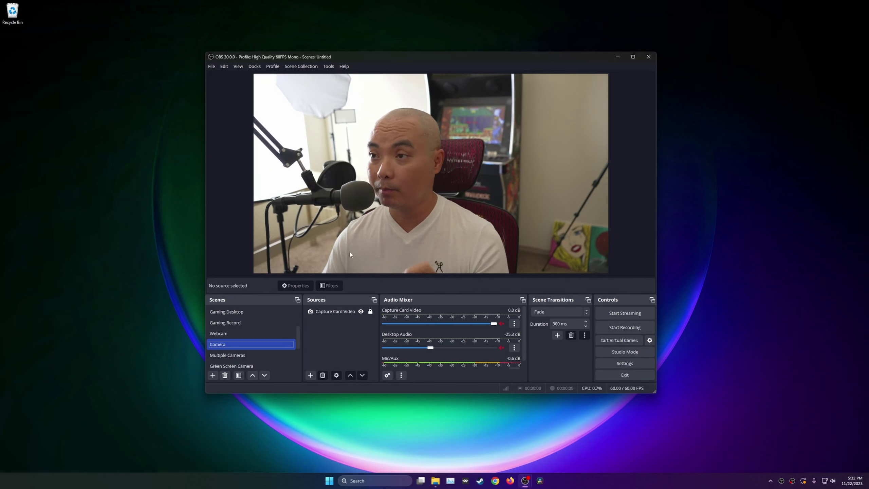
- Preview the Webcam scene, switch to the Multiple Cameras scene and inspect its Camera source
left_click(269, 333)
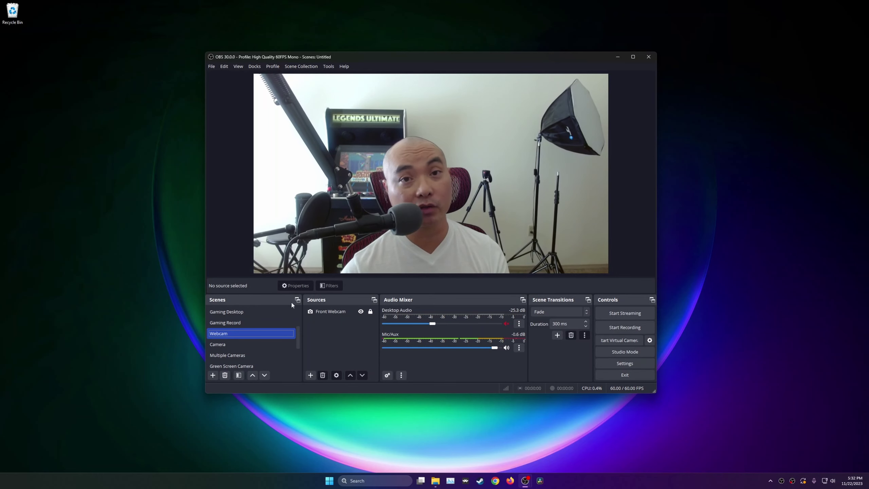
left_click(235, 356)
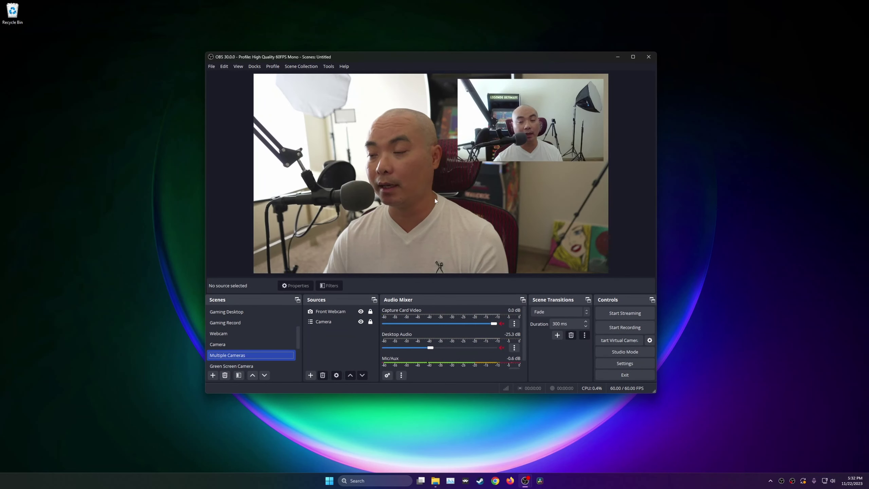
left_click(320, 323)
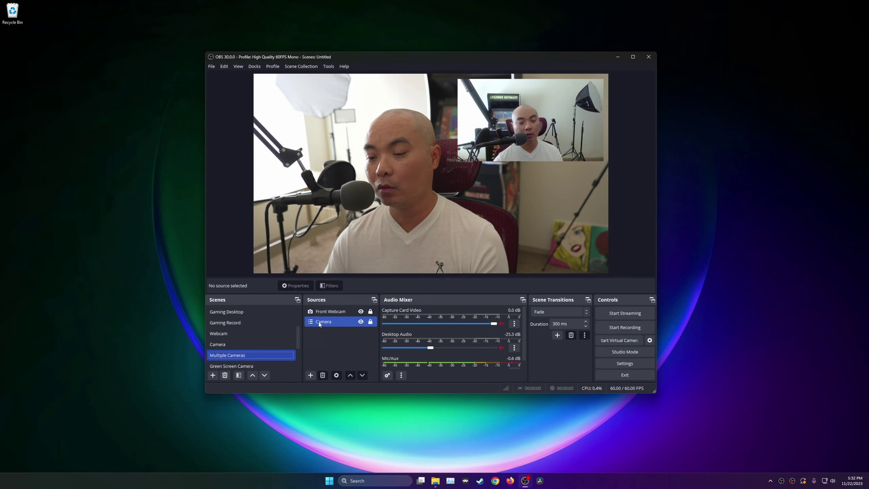
left_click(341, 324, "ctrl")
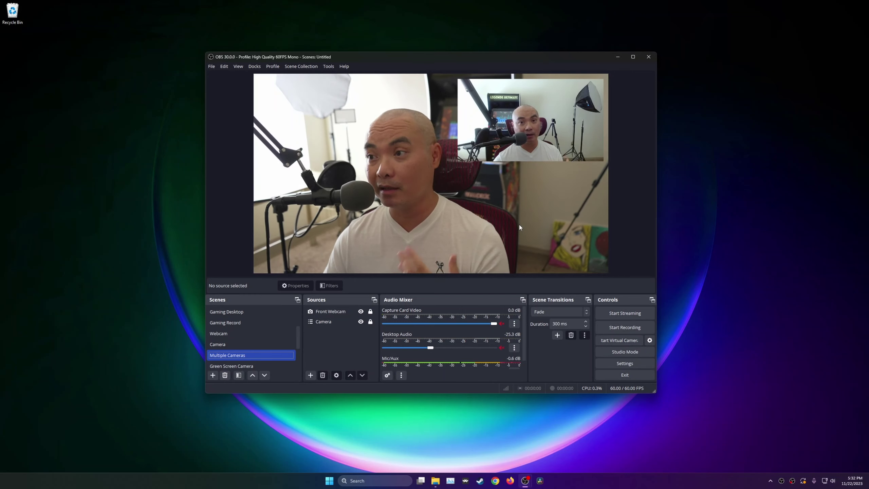
- Launch a second OBS instance despite the one already running, and move its window lower on the desktop
right_click(526, 476)
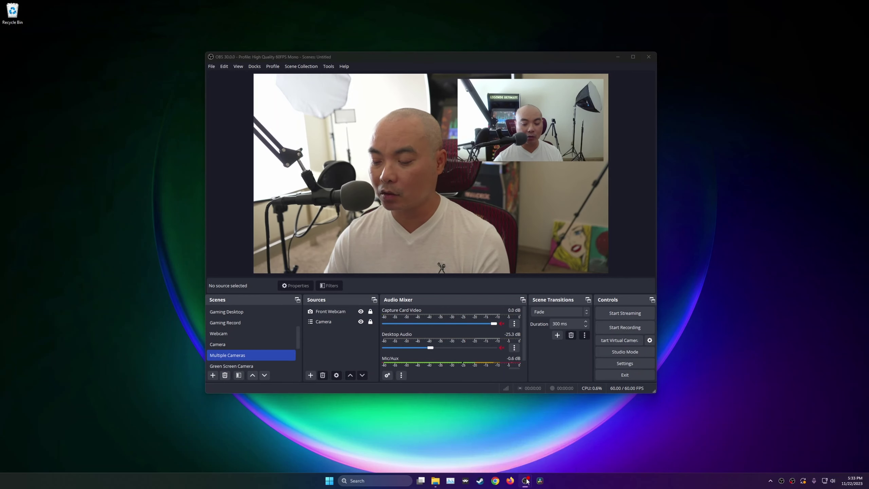
left_click(516, 442)
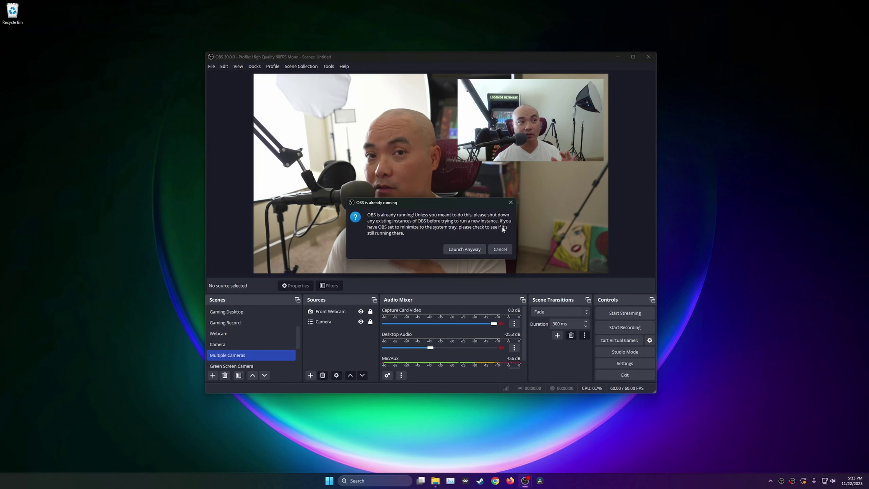
left_click(474, 248)
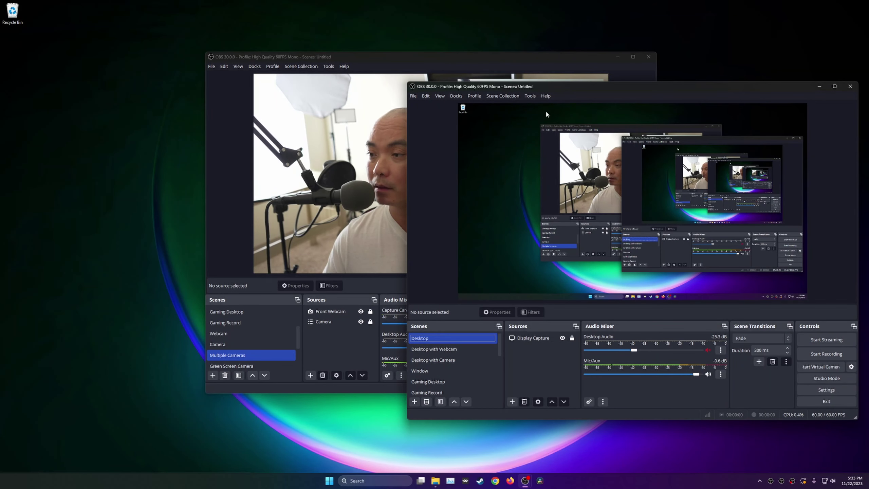
left_click_drag(551, 86, 519, 134)
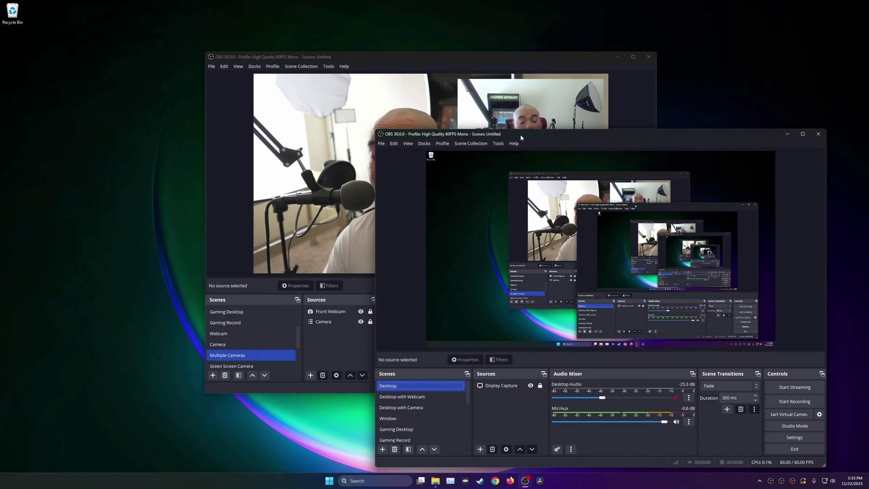
- Browse the scenes in the second OBS instance and display the Vertical Video scene
left_click(415, 395)
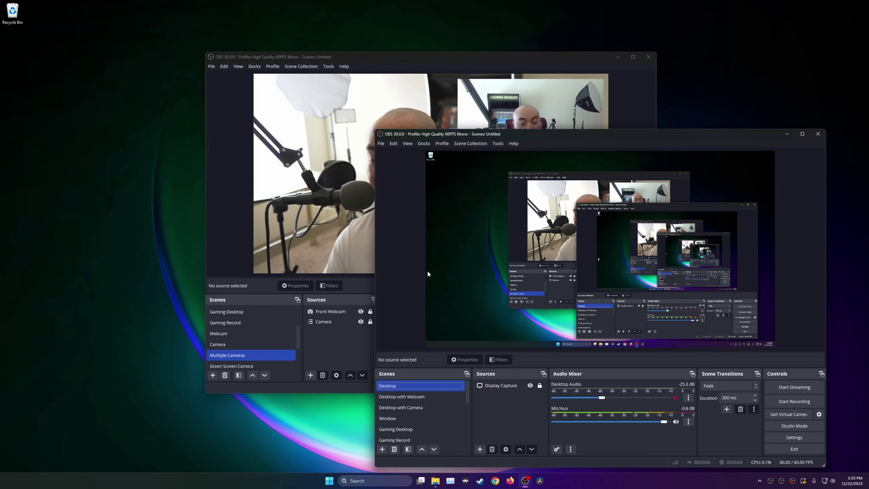
left_click(415, 397)
left_click_drag(448, 398, 414, 419)
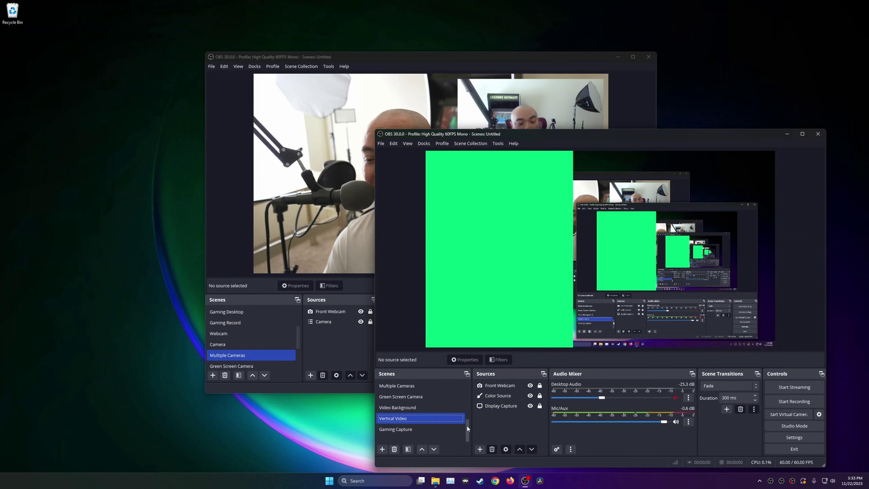
left_click(498, 395)
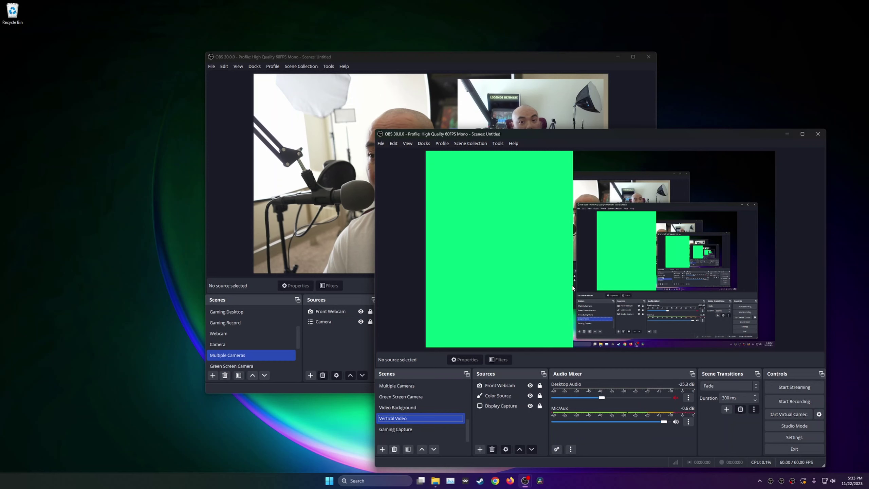
- Spread the two OBS windows apart so both previews can be compared side by side
left_click_drag(469, 54, 311, 50)
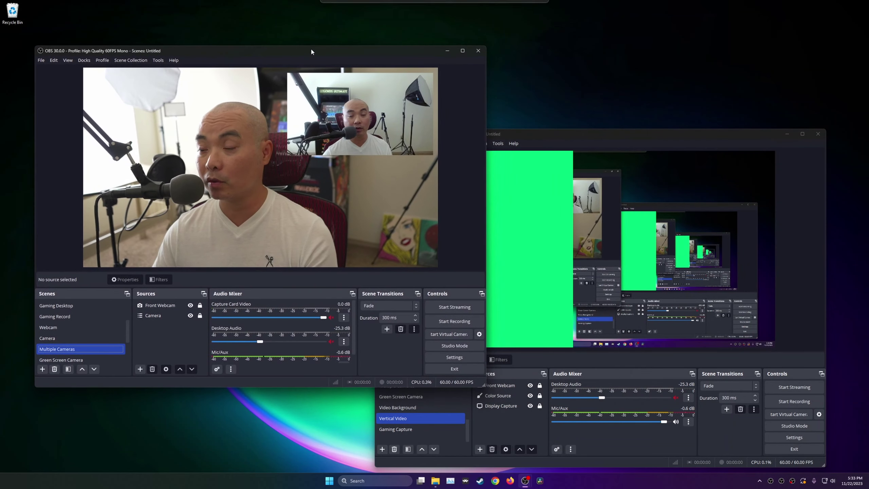
left_click_drag(612, 136, 617, 100)
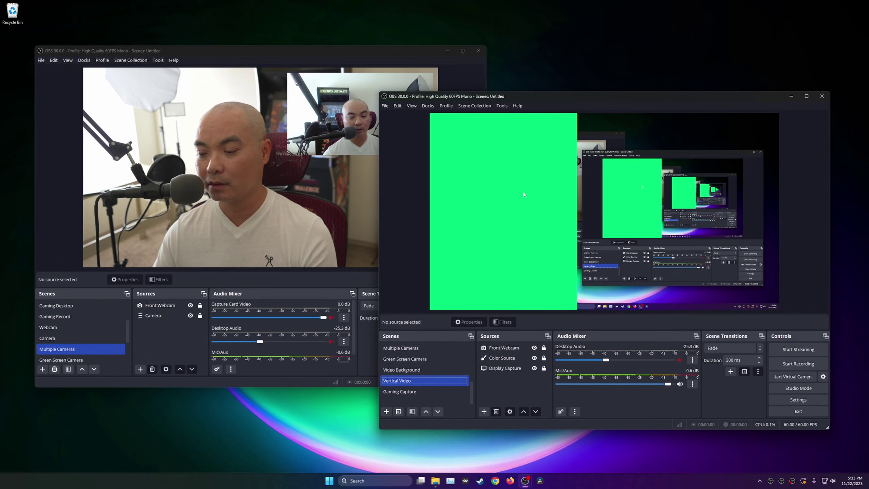
- Check the Webcam and Camera scenes in the second OBS instance
left_click_drag(472, 397, 474, 370)
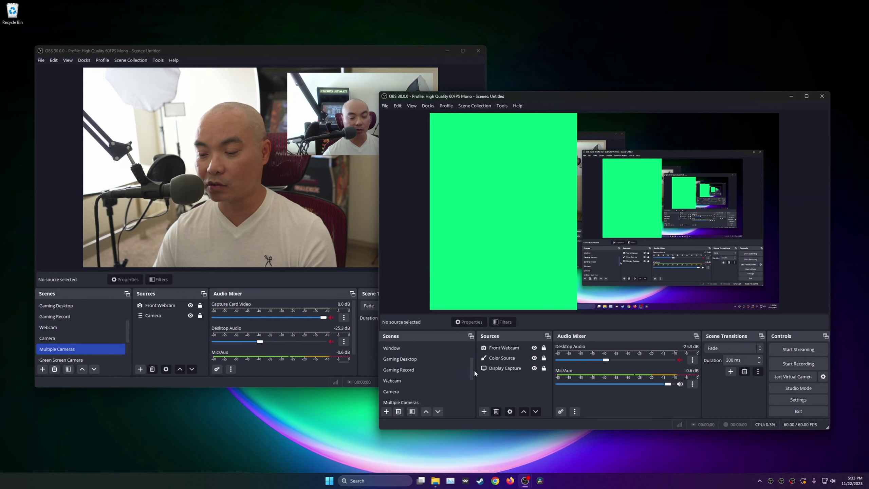
left_click(417, 382)
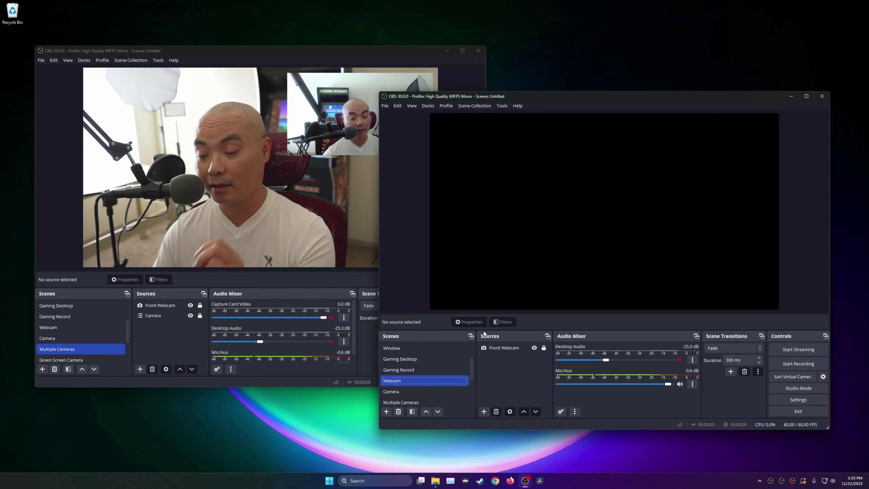
left_click(432, 392)
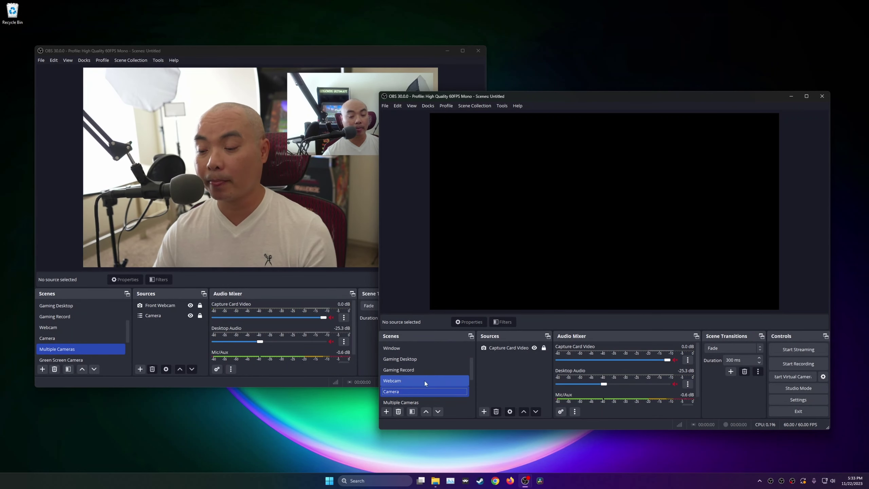
left_click(399, 380)
left_click(421, 392)
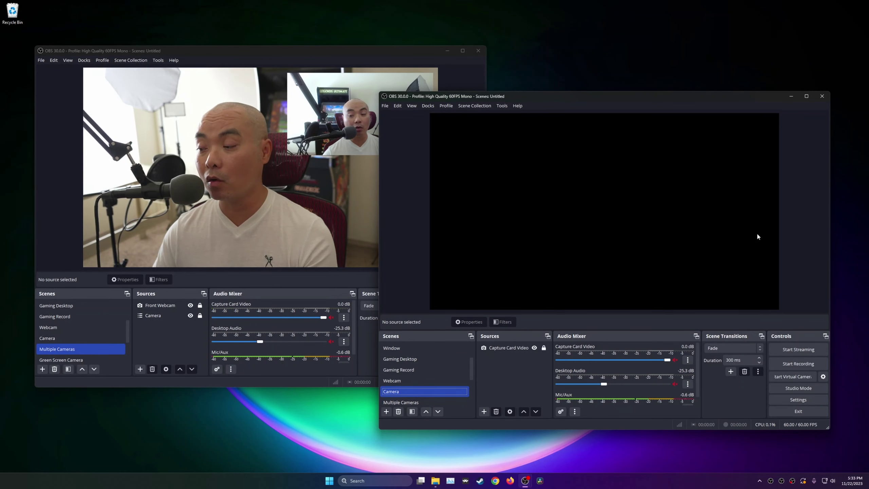
- Switch the second instance to the Desktop scene and shift its window slightly away from the first instance
scroll(444, 376, "up", 1)
left_click(457, 373)
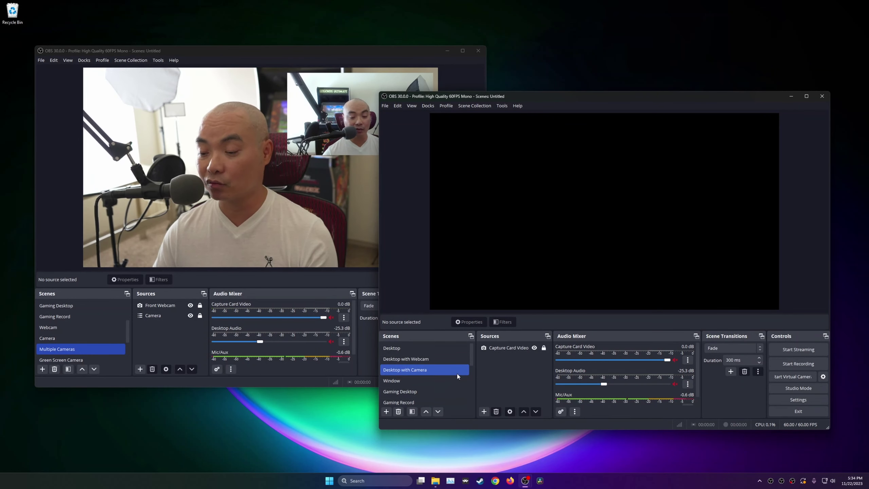
left_click(444, 353)
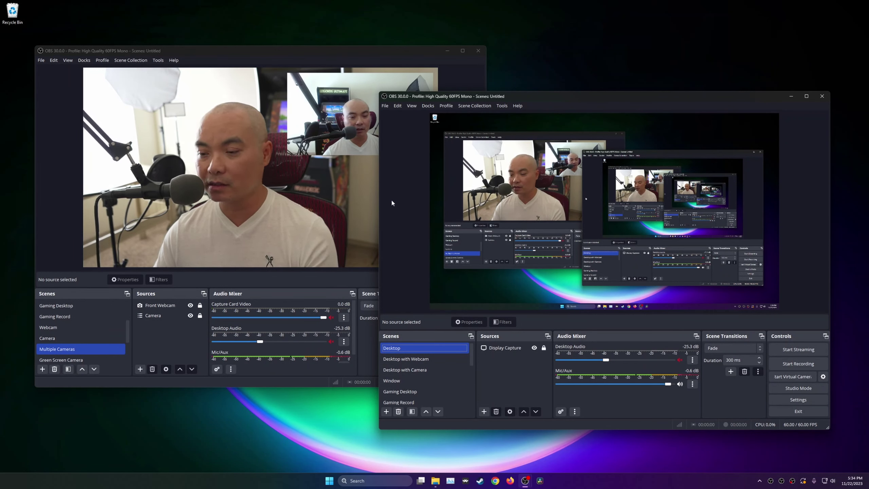
left_click_drag(442, 100, 454, 105)
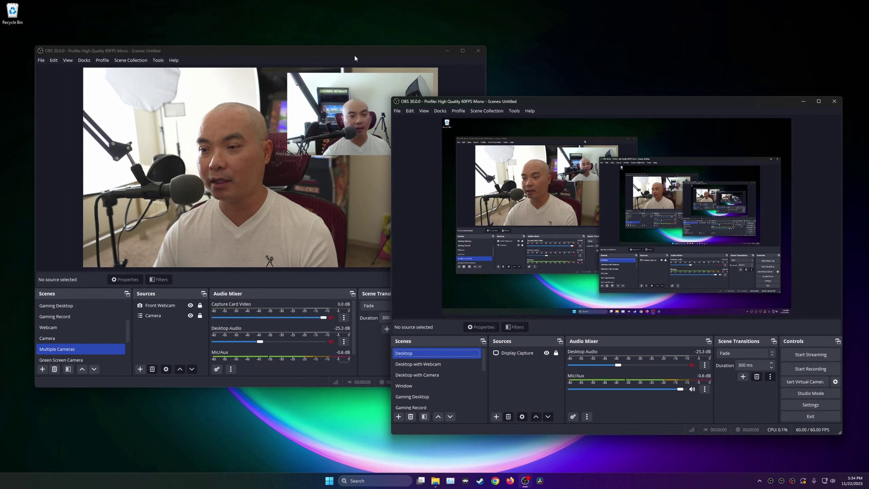
left_click(346, 51)
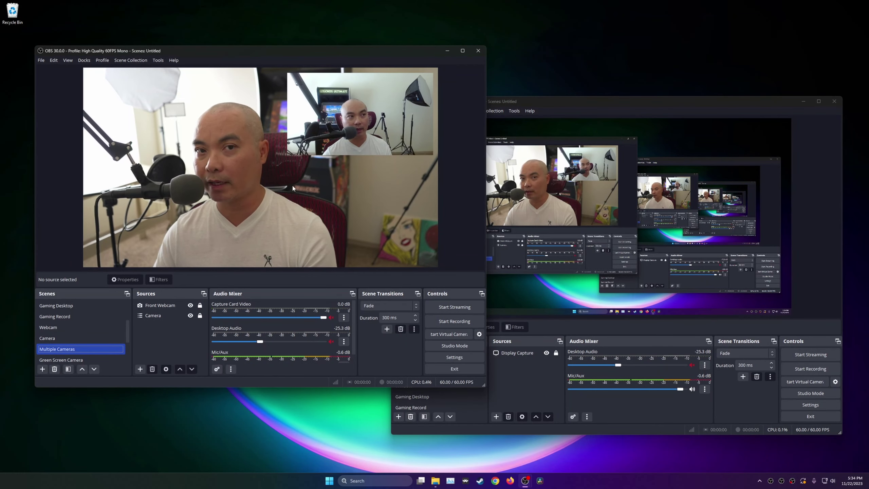
left_click(596, 105)
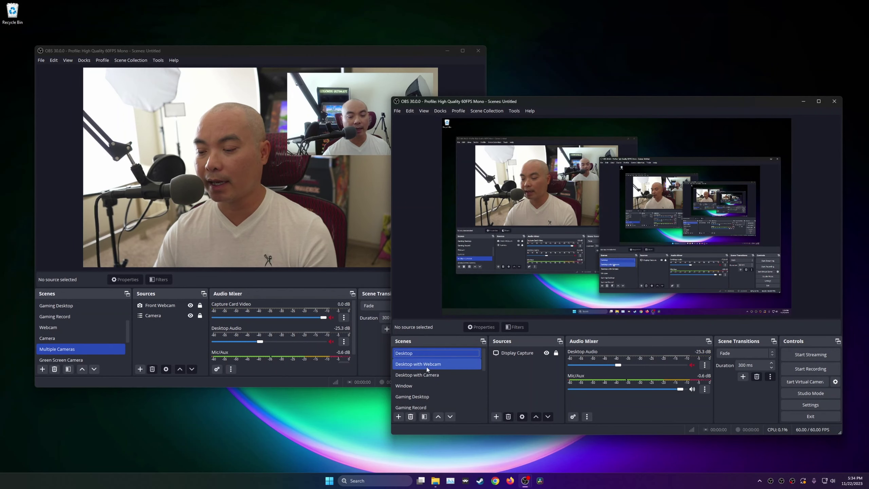
- Preview the Window, Webcam and Camera scenes in the second instance and return to the Desktop scene
left_click(413, 386)
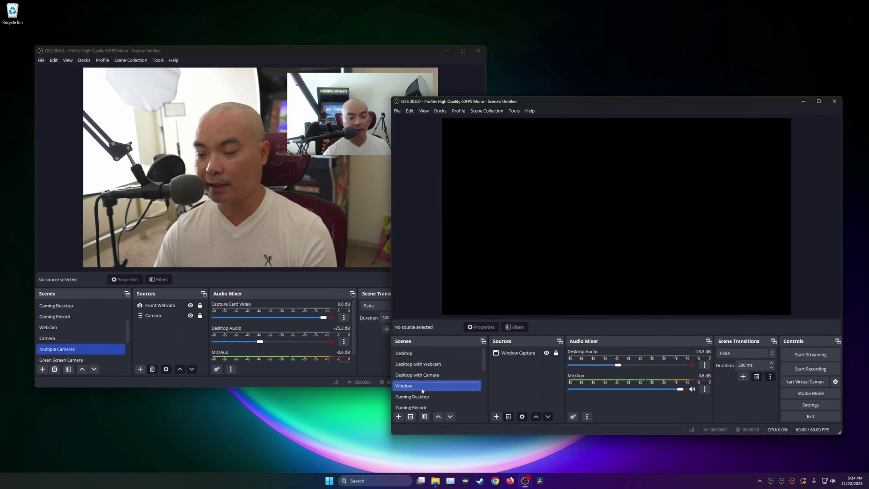
scroll(422, 391, "down", 2)
left_click(421, 386)
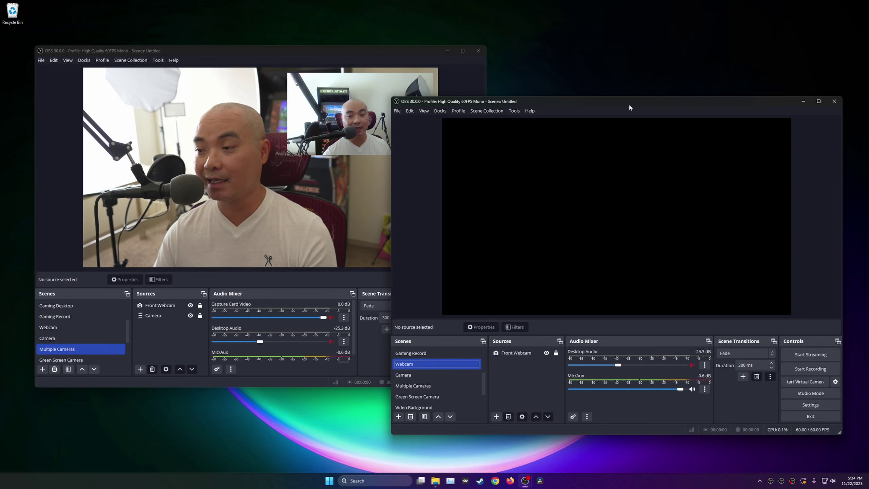
left_click(436, 376)
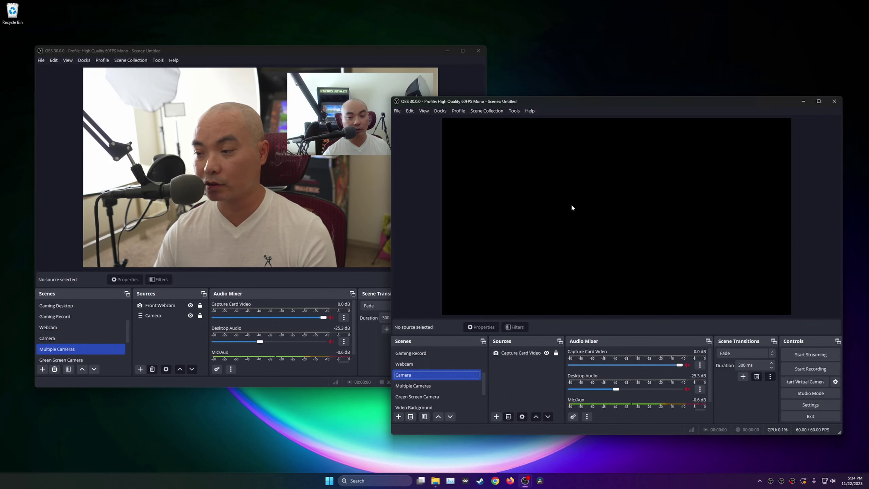
scroll(441, 377, "up", 3)
left_click(437, 353)
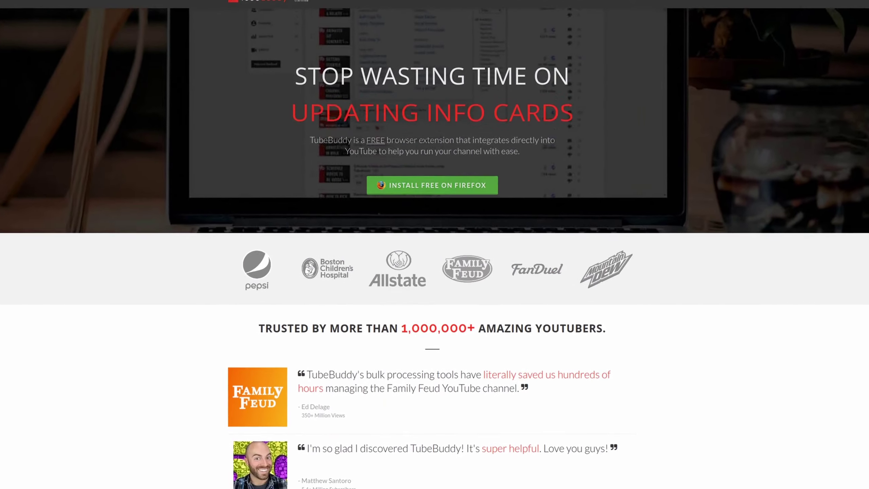
scroll(434, 245, "down", 4)
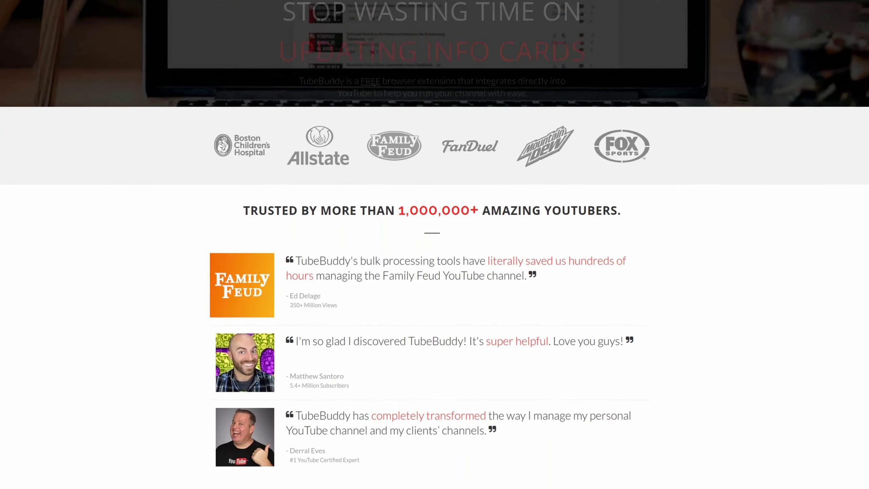
scroll(434, 244, "down", 4)
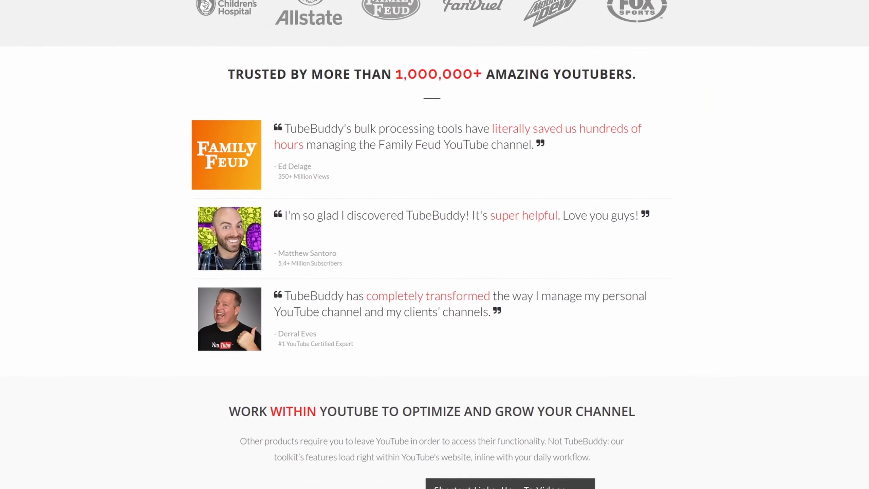
scroll(435, 245, "down", 4)
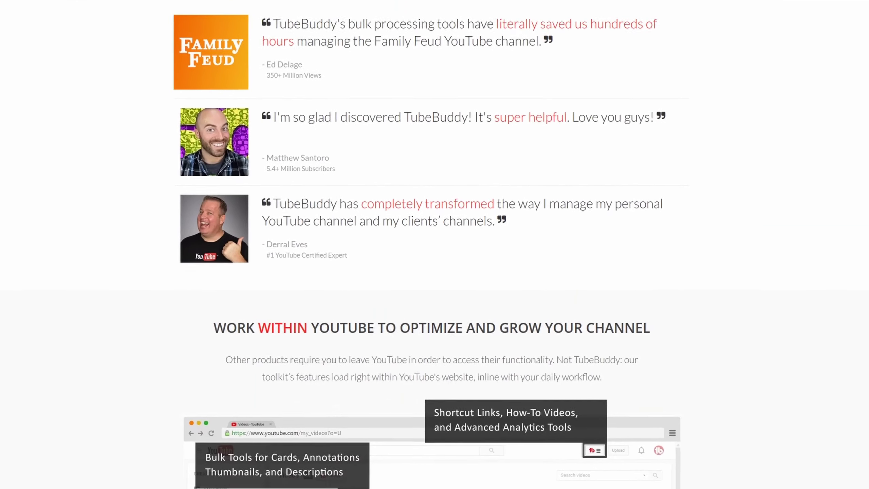
scroll(435, 245, "down", 4)
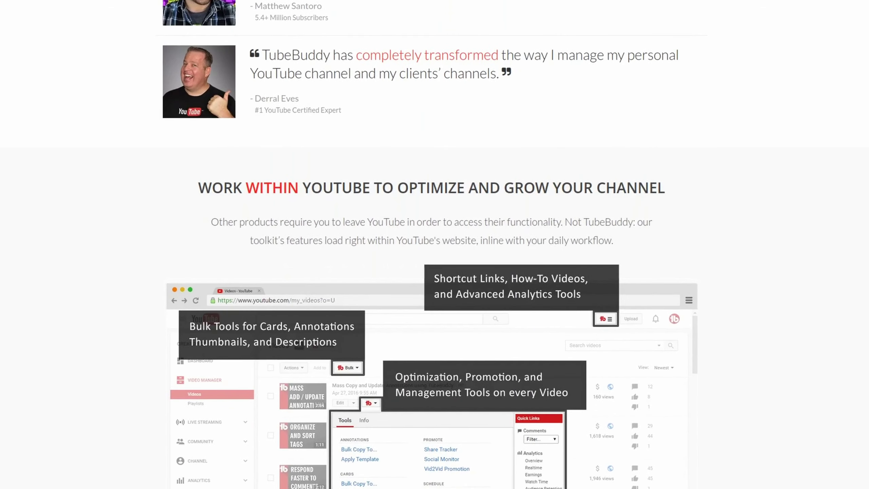